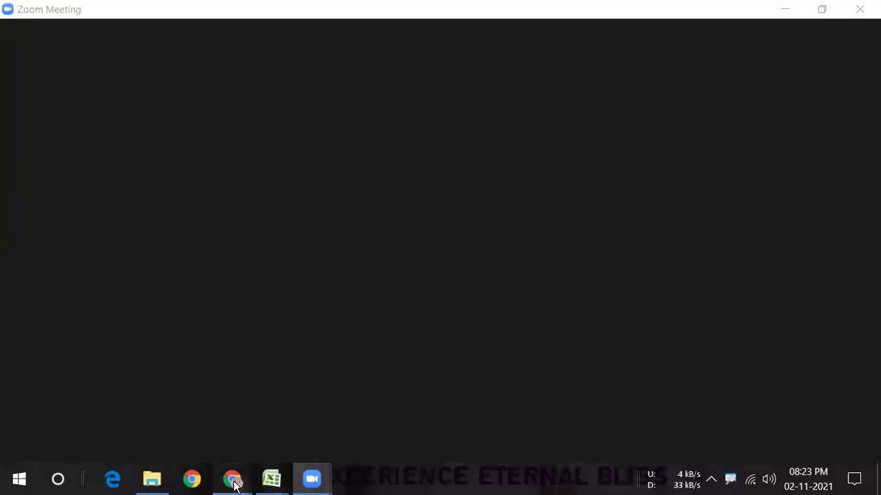
Open Assignment 1.docx and read the problem statement's linear best-fit line requirement.
{"action": "mouse_move", "coordinate": [232, 480]}
{"action": "left_click", "coordinate": [313, 428]}
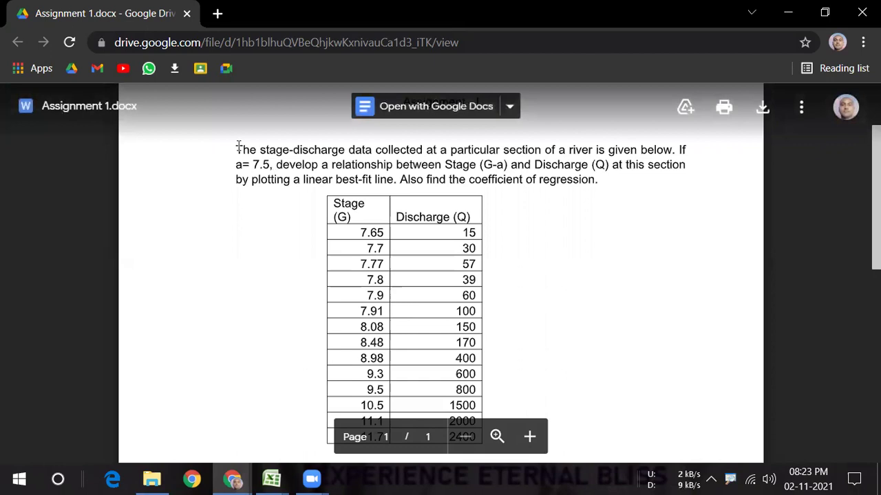
{"action": "left_click_drag", "start_coordinate": [238, 146], "coordinate": [528, 177]}
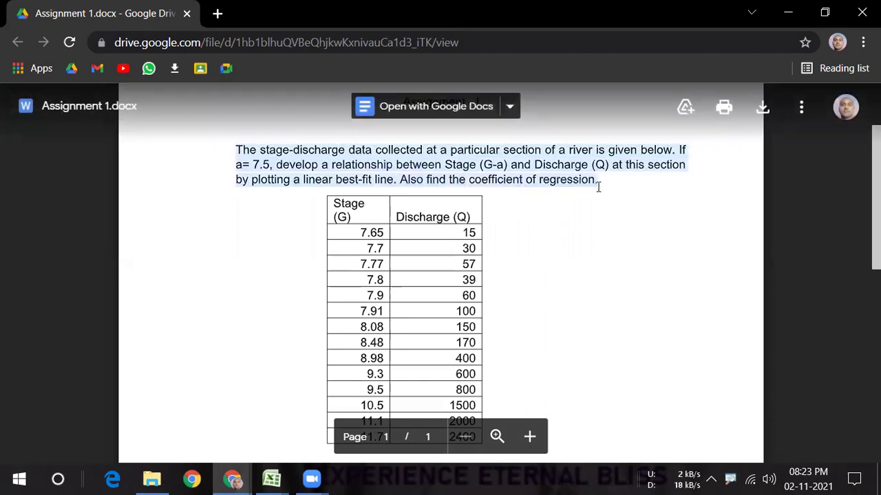
{"action": "left_click", "coordinate": [503, 178]}
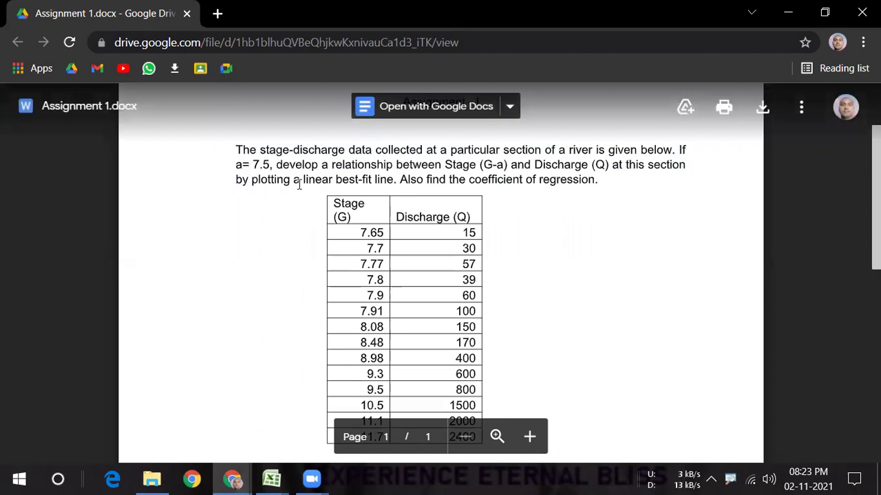
{"action": "left_click_drag", "start_coordinate": [303, 180], "coordinate": [396, 179]}
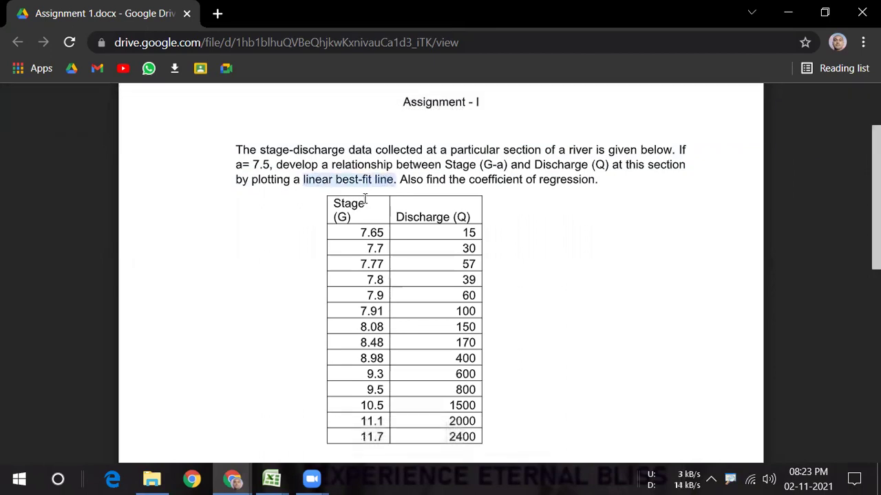
{"action": "left_click", "coordinate": [303, 210]}
Select the Stage and Discharge data table, then switch to the Book2 workbook.
{"action": "scroll", "coordinate": [337, 200], "scroll_direction": "down", "scroll_amount": 1}
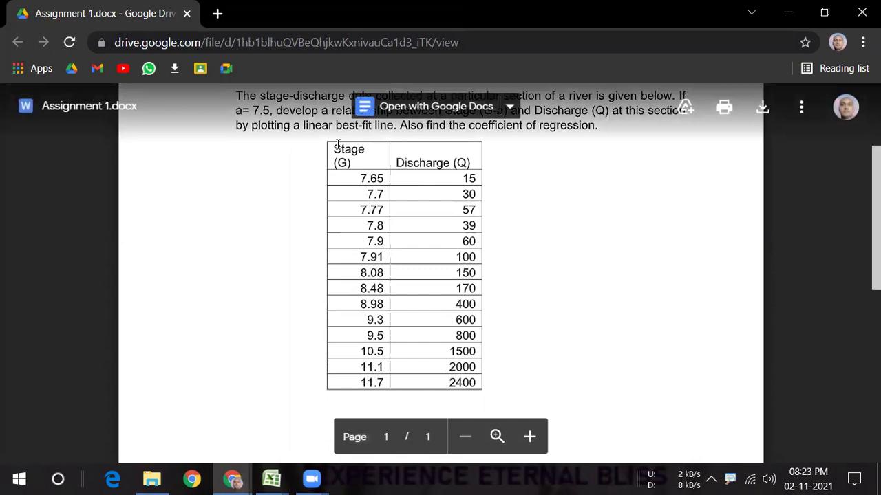
{"action": "left_click_drag", "start_coordinate": [335, 144], "coordinate": [474, 384]}
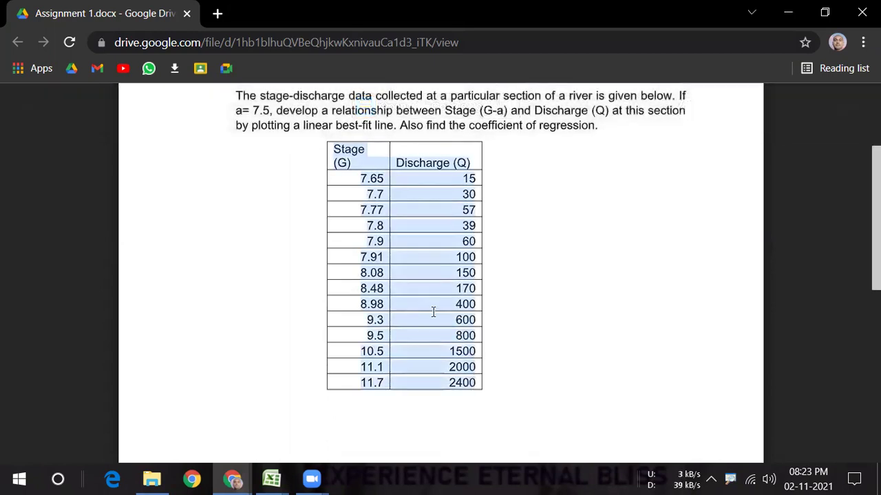
{"action": "left_click", "coordinate": [263, 486]}
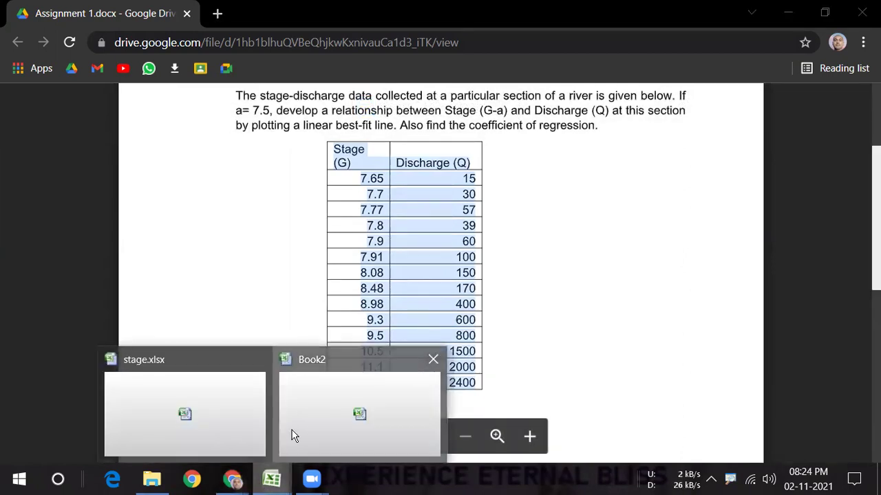
{"action": "left_click", "coordinate": [292, 435]}
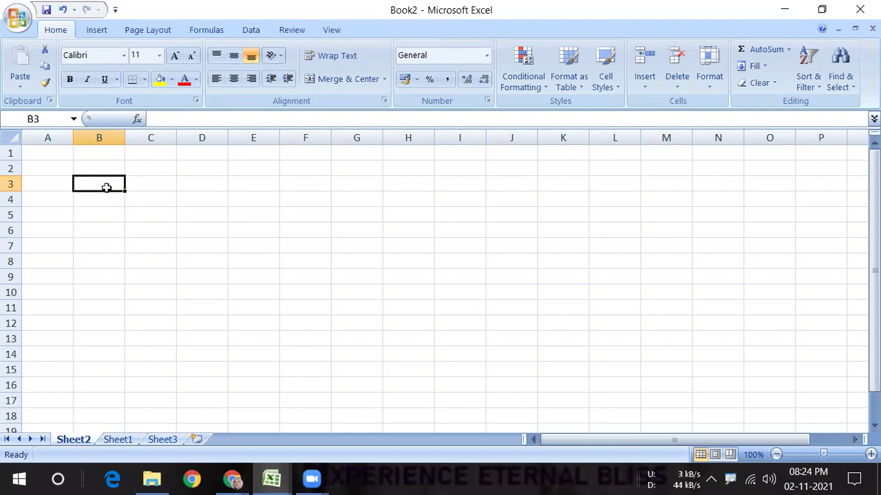
Copy the Stage and Discharge table from Sheet1 and paste it into Sheet2 at B3.
{"action": "key", "text": "ctrl+c"}
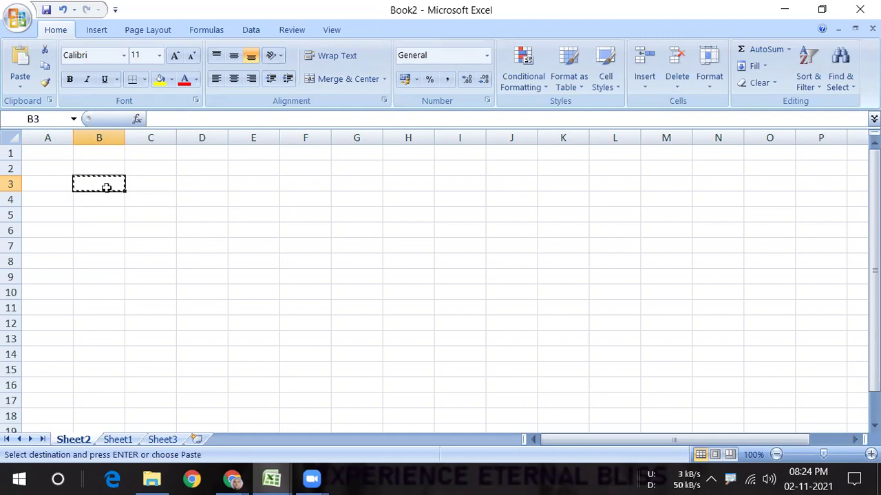
{"action": "left_click", "coordinate": [119, 439]}
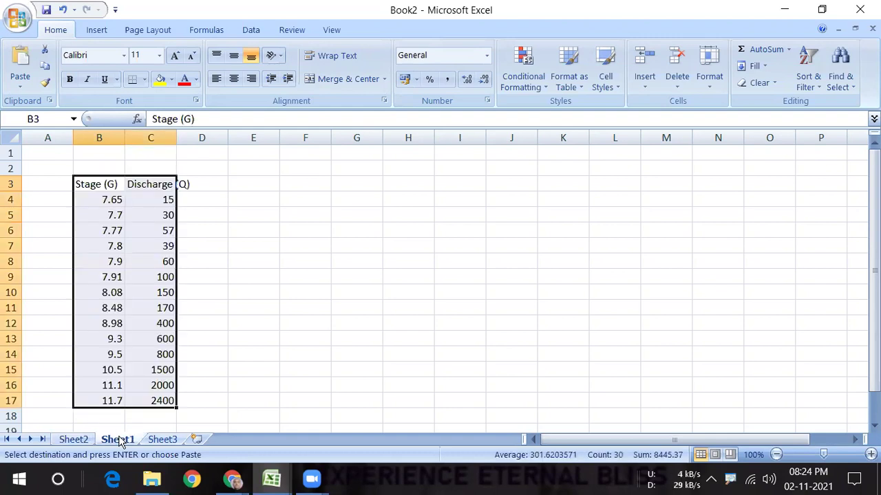
{"action": "right_click", "coordinate": [139, 249]}
{"action": "left_click", "coordinate": [165, 237]}
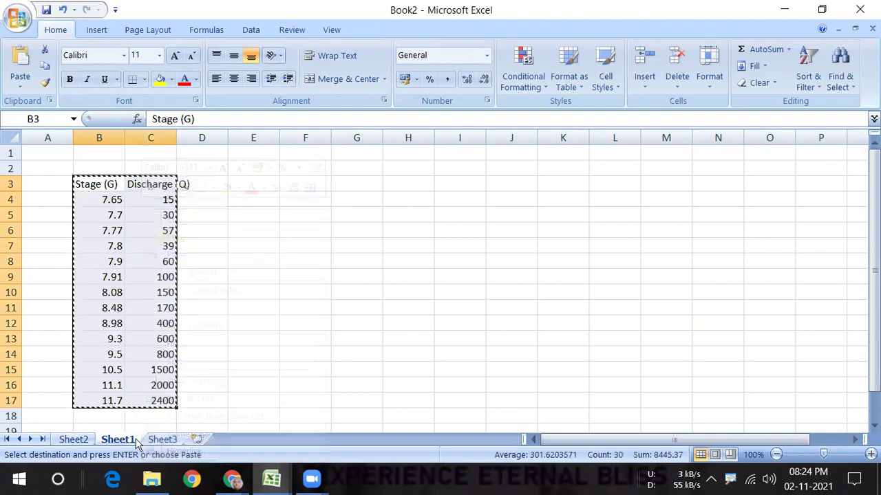
{"action": "left_click", "coordinate": [91, 440]}
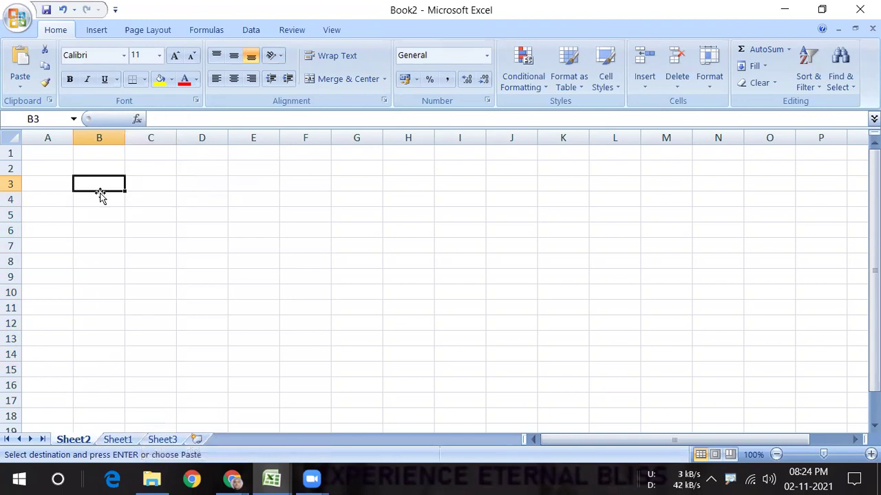
{"action": "key", "text": "ctrl+v"}
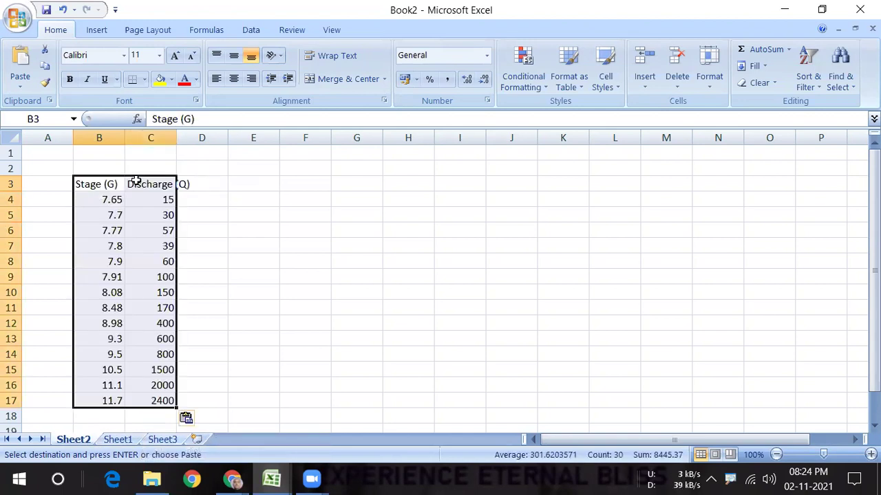
Widen column C to fit the Discharge (Q) heading and select cell D2.
{"action": "left_click_drag", "start_coordinate": [176, 138], "coordinate": [197, 142]}
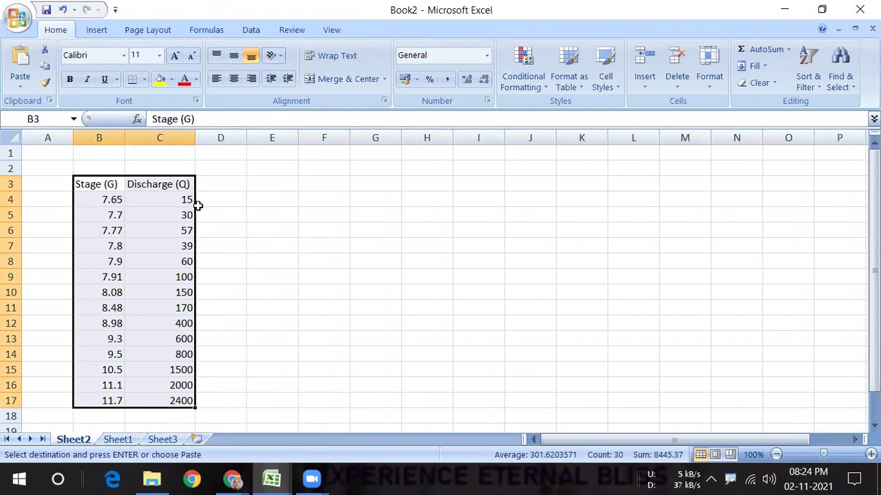
{"action": "left_click", "coordinate": [208, 184]}
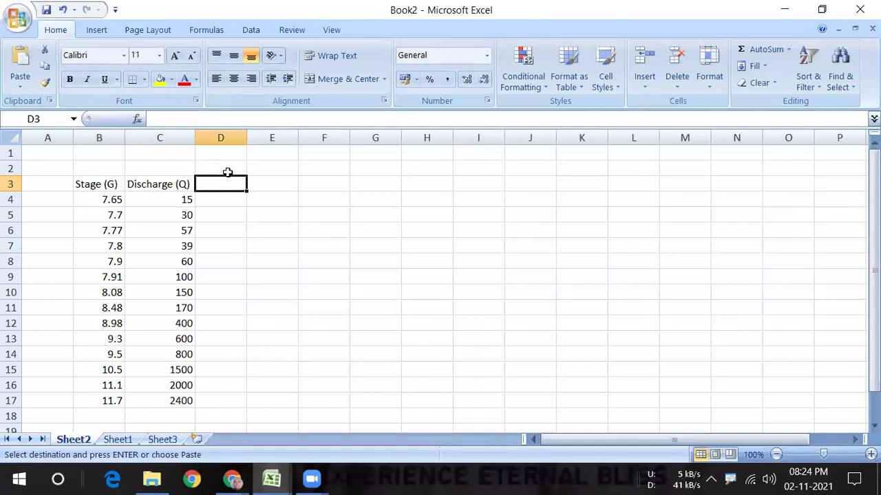
{"action": "left_click", "coordinate": [229, 171]}
{"action": "left_click", "coordinate": [233, 479]}
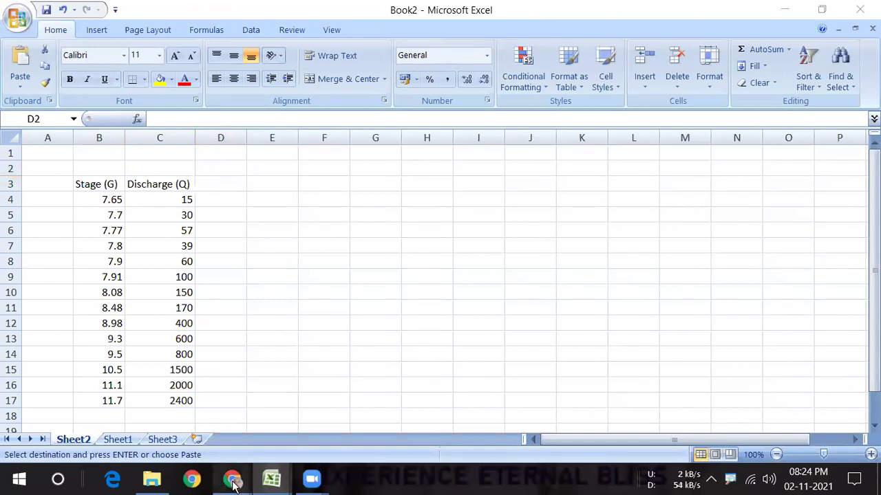
Look up the a = 7.5 value in the assignment text, then return to Book2.
{"action": "left_click", "coordinate": [286, 427]}
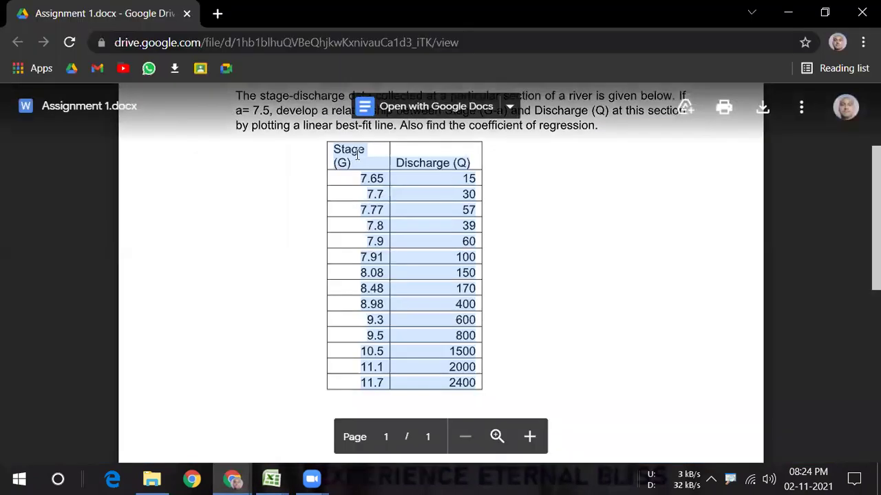
{"action": "scroll", "coordinate": [248, 175], "scroll_direction": "up", "scroll_amount": 2}
{"action": "left_click_drag", "start_coordinate": [234, 220], "coordinate": [318, 218]}
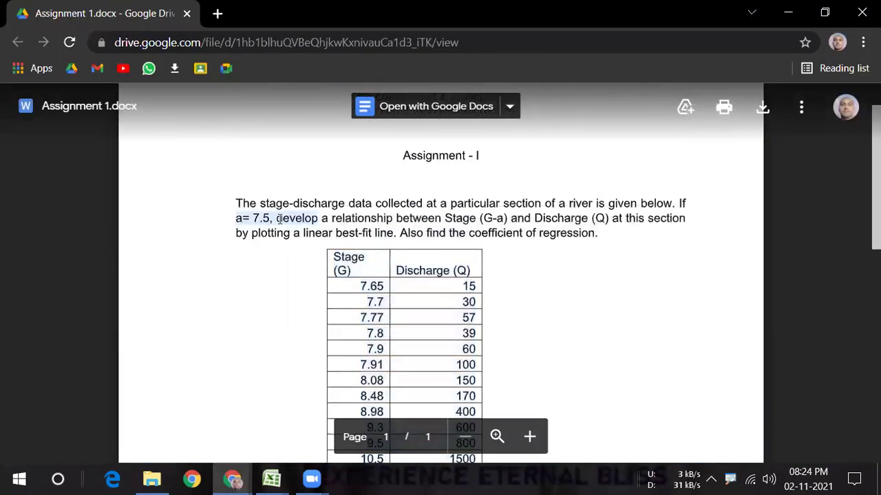
{"action": "left_click", "coordinate": [233, 479]}
{"action": "left_click", "coordinate": [271, 479]}
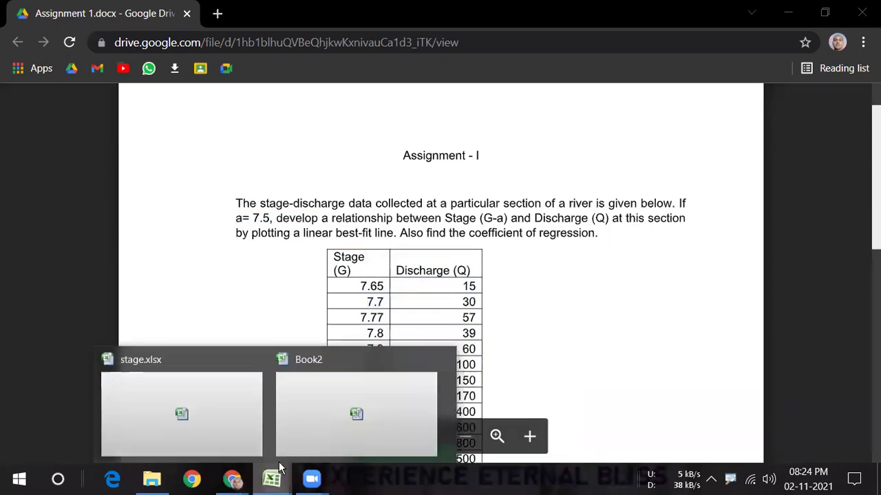
{"action": "left_click", "coordinate": [300, 405]}
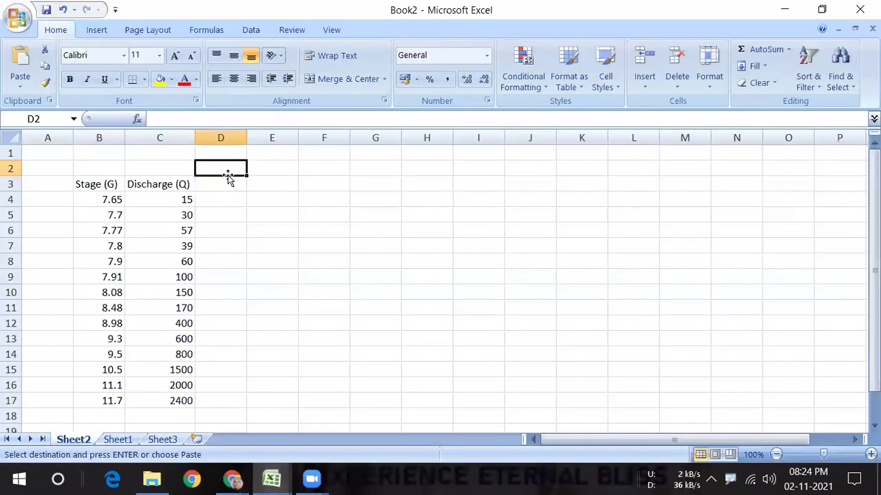
Enter 'a=7.5' in D2 and the column heading 'G-a' in D3.
{"action": "type", "text": "a="}
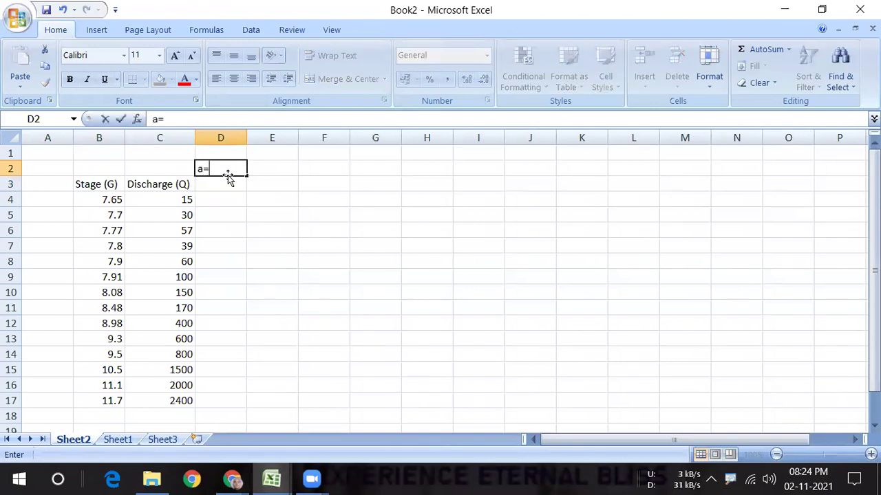
{"action": "type", "text": "7.5"}
{"action": "left_click", "coordinate": [226, 184]}
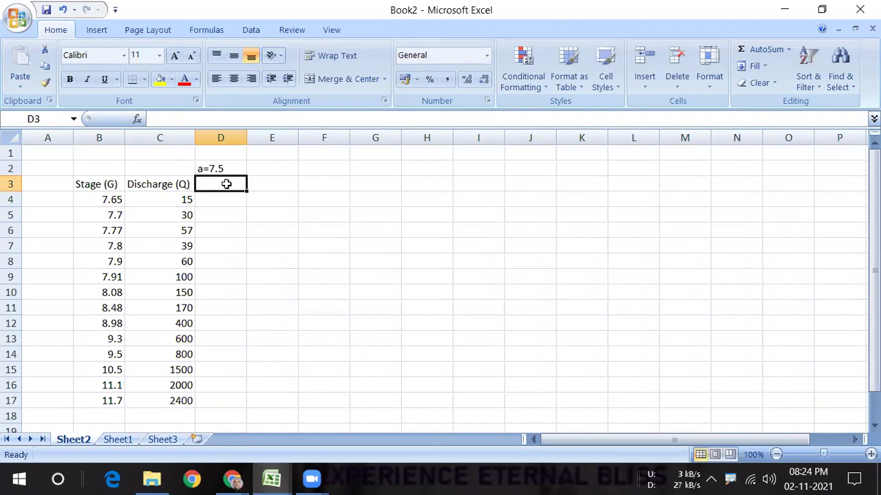
{"action": "type", "text": "G"}
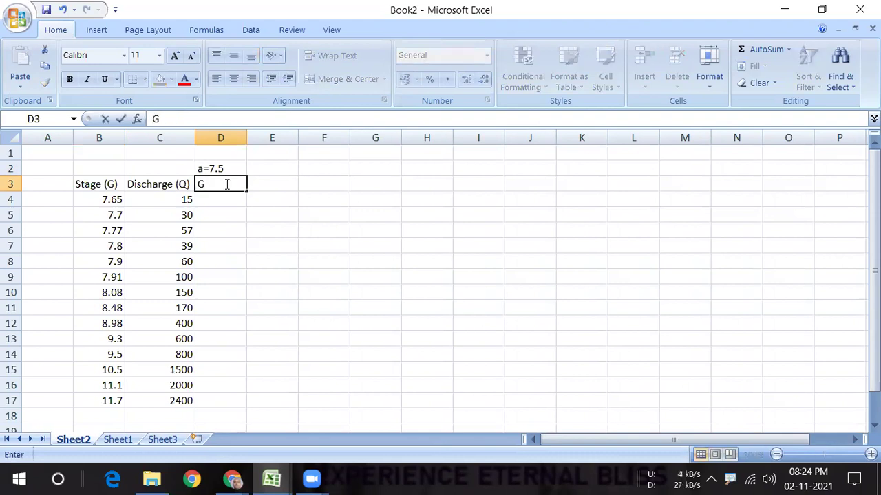
{"action": "type", "text": "-a"}
{"action": "key", "text": "Return"}
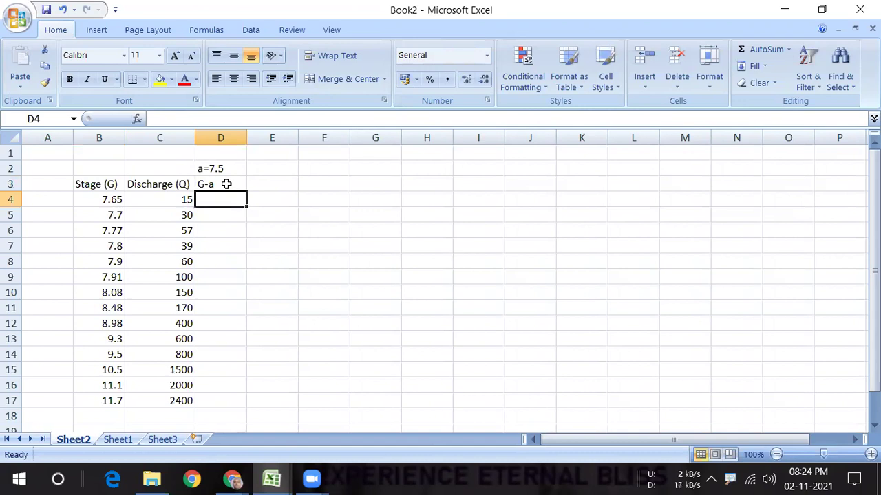
Enter =B4-7.5 in D4 and fill it down to D17.
{"action": "type", "text": "="}
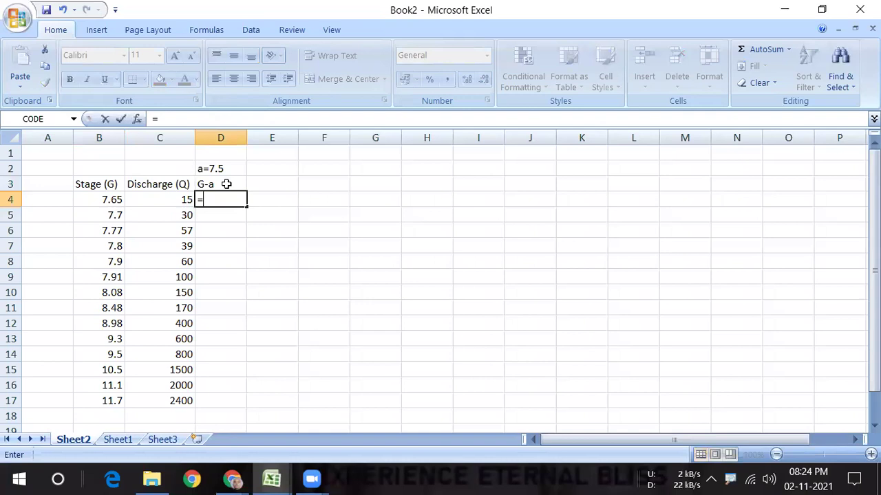
{"action": "left_click", "coordinate": [101, 199]}
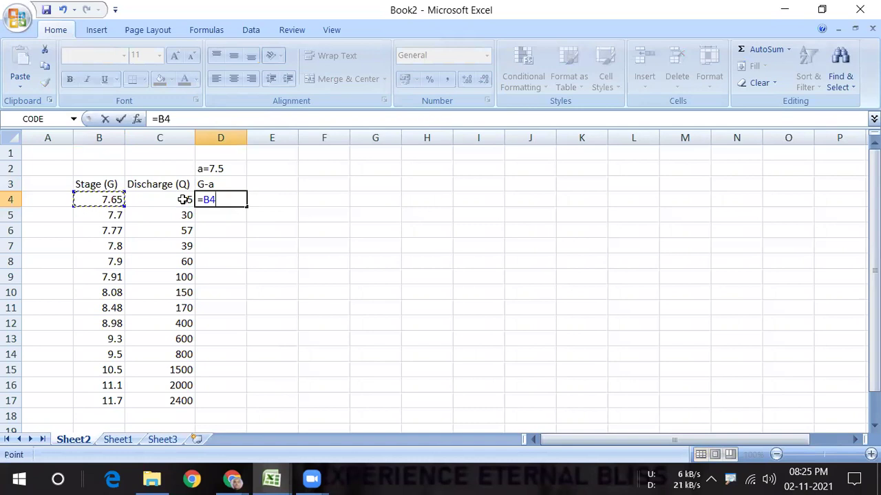
{"action": "type", "text": "-"}
{"action": "type", "text": "7.5"}
{"action": "key", "text": "Return"}
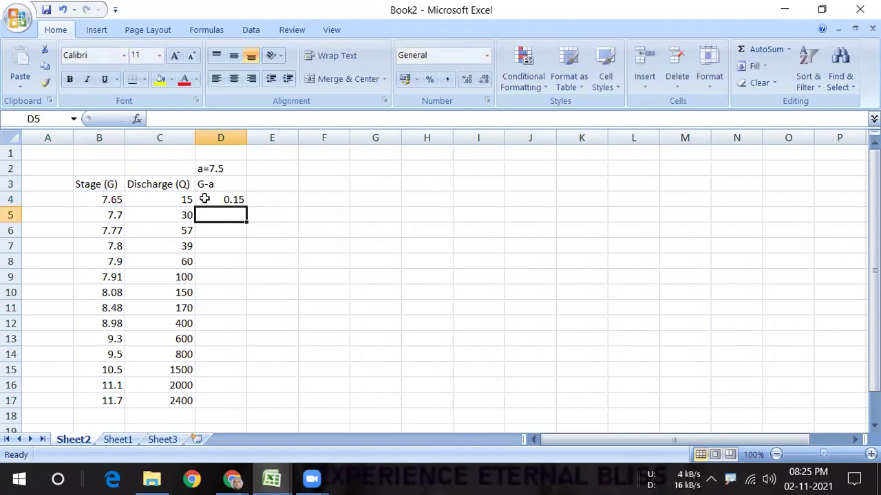
{"action": "left_click", "coordinate": [205, 199]}
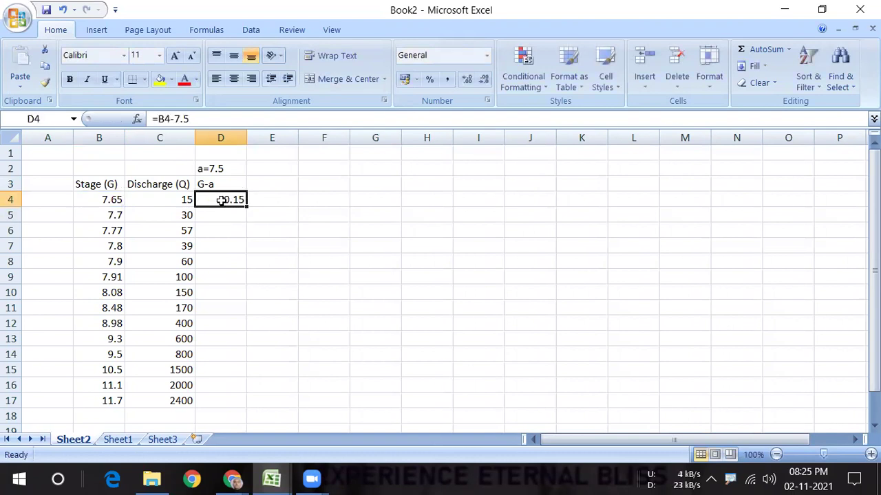
{"action": "key", "text": "Return"}
{"action": "left_click", "coordinate": [220, 200]}
{"action": "left_click_drag", "start_coordinate": [246, 207], "coordinate": [249, 405]}
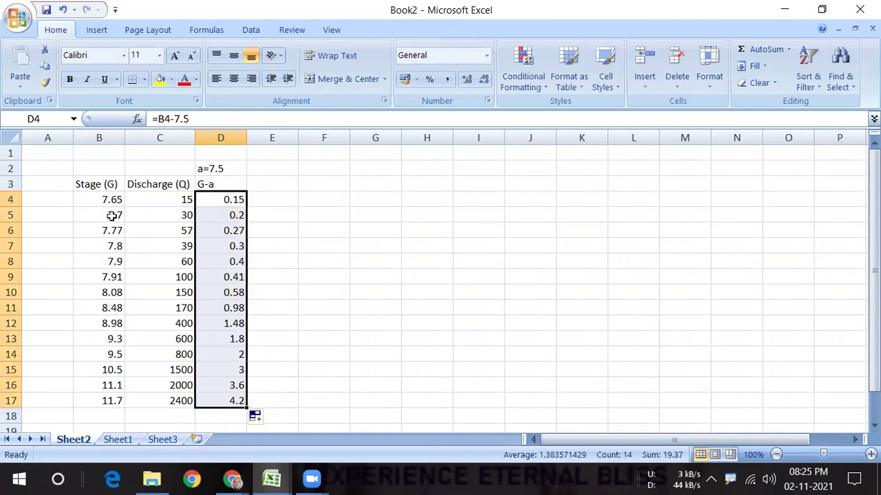
{"action": "left_click", "coordinate": [270, 247]}
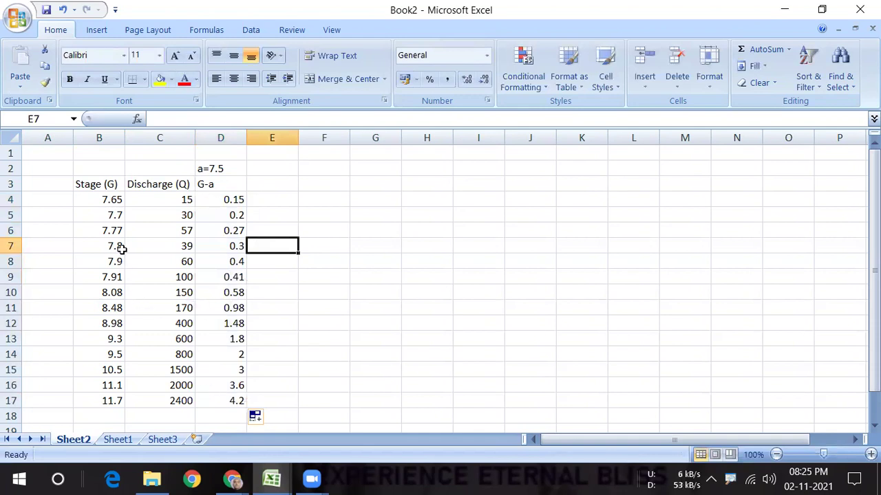
{"action": "left_click", "coordinate": [158, 184]}
Insert a Scatter with only Markers chart from the Discharge and G-a data in C3:D17.
{"action": "left_click_drag", "start_coordinate": [178, 198], "coordinate": [228, 398]}
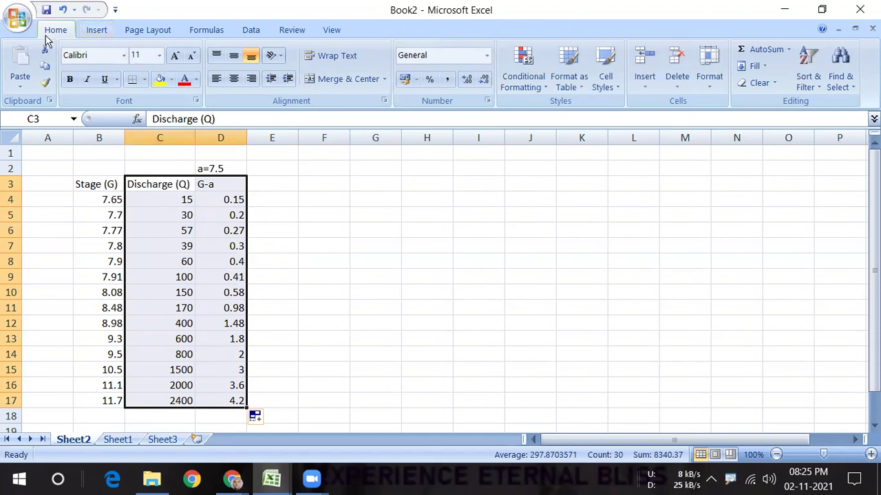
{"action": "left_click", "coordinate": [100, 34]}
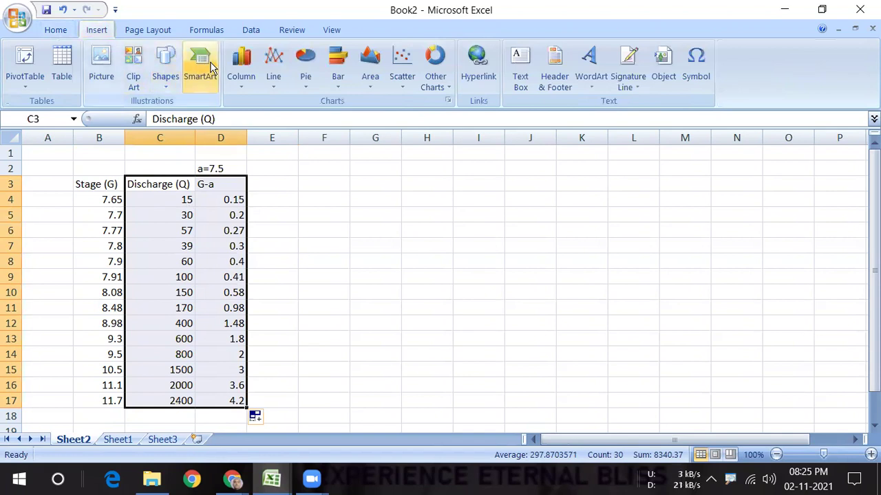
{"action": "left_click", "coordinate": [405, 88]}
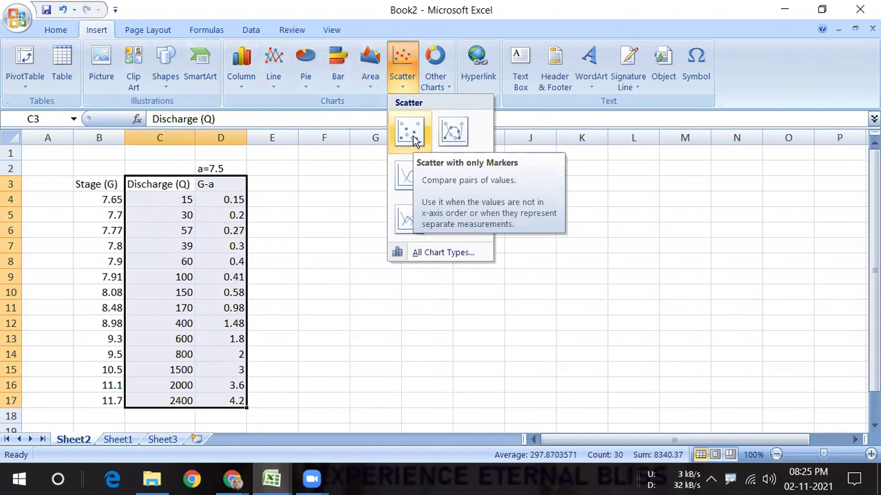
{"action": "left_click", "coordinate": [410, 134]}
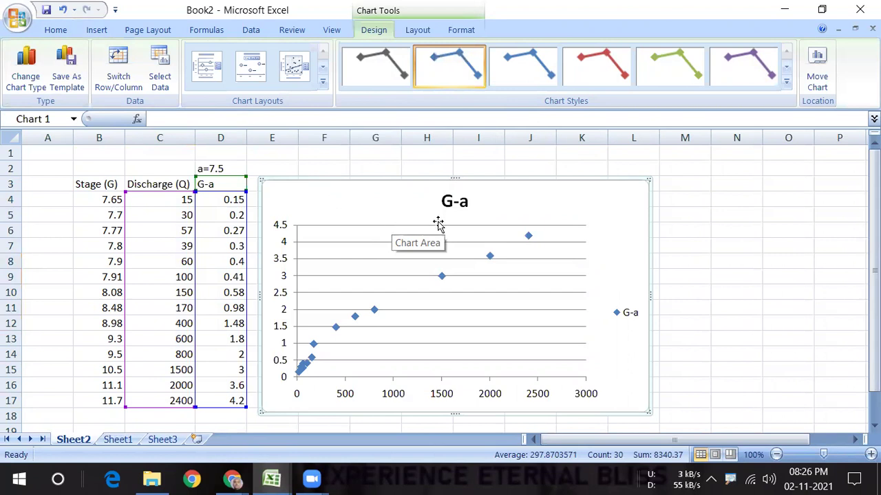
Change the chart title from 'G-a' to 'G-a vs Discharge'.
{"action": "left_click", "coordinate": [461, 206]}
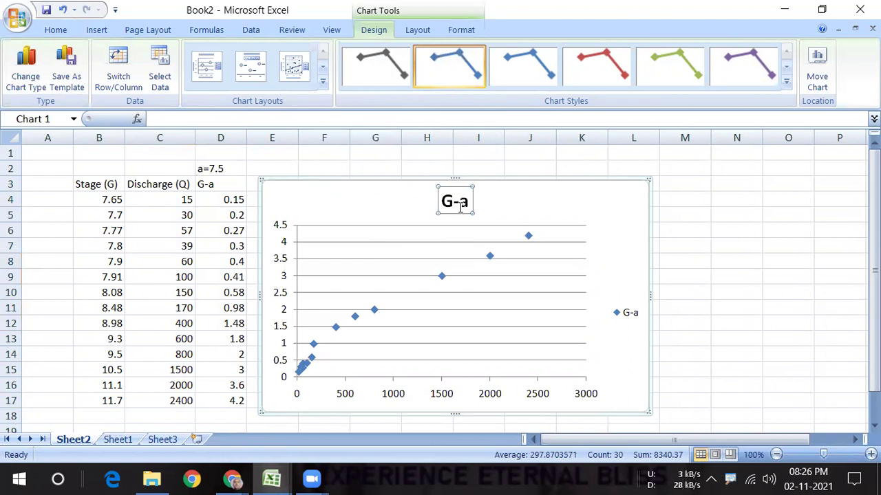
{"action": "left_click", "coordinate": [468, 201]}
{"action": "key", "text": "BackSpace"}
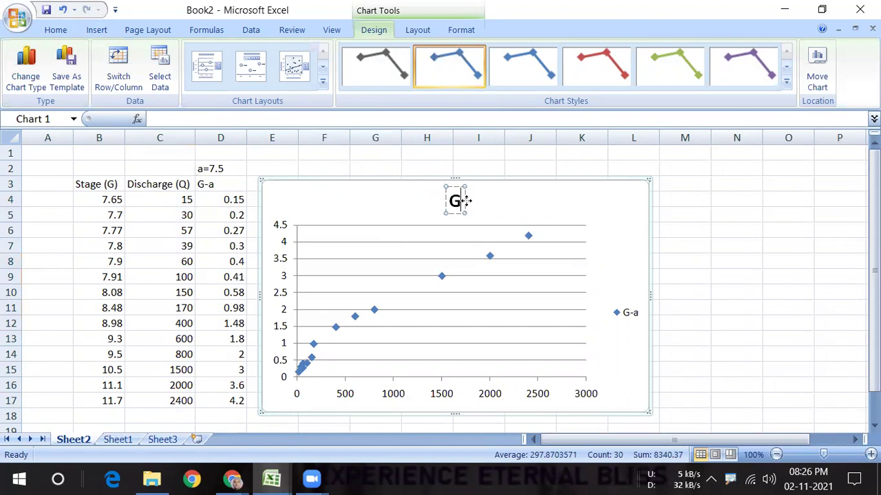
{"action": "type", "text": "-a vs Discharge"}
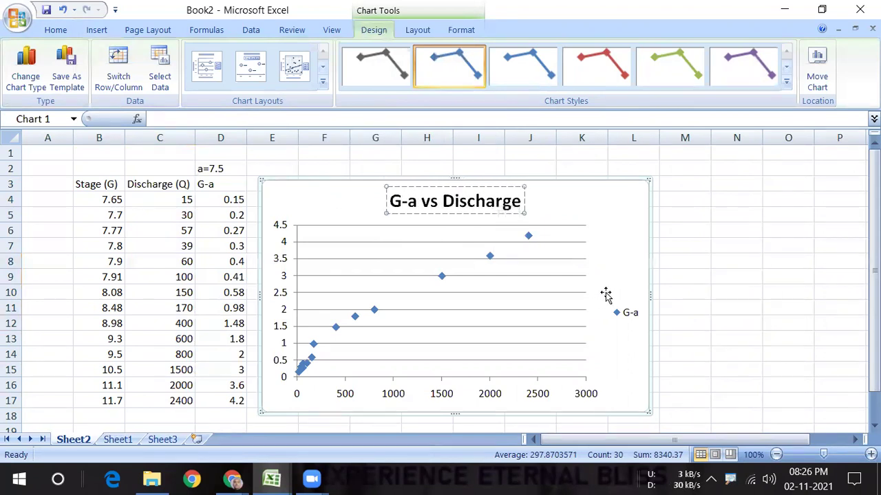
{"action": "left_click", "coordinate": [417, 31]}
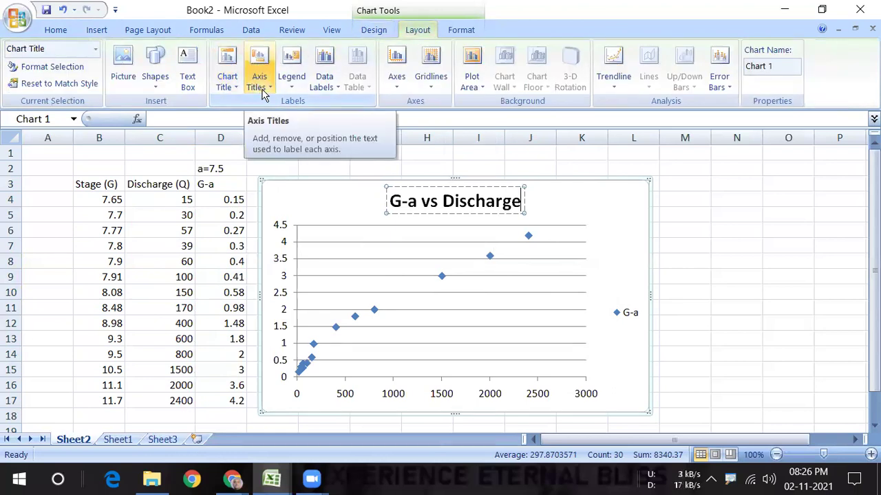
Add a horizontal axis title below the axis reading 'Discharge'.
{"action": "left_click", "coordinate": [262, 94]}
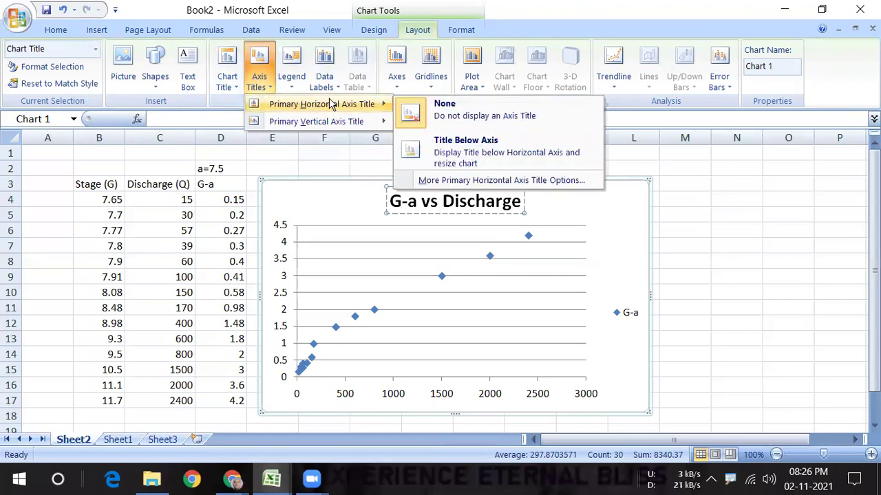
{"action": "left_click", "coordinate": [455, 145]}
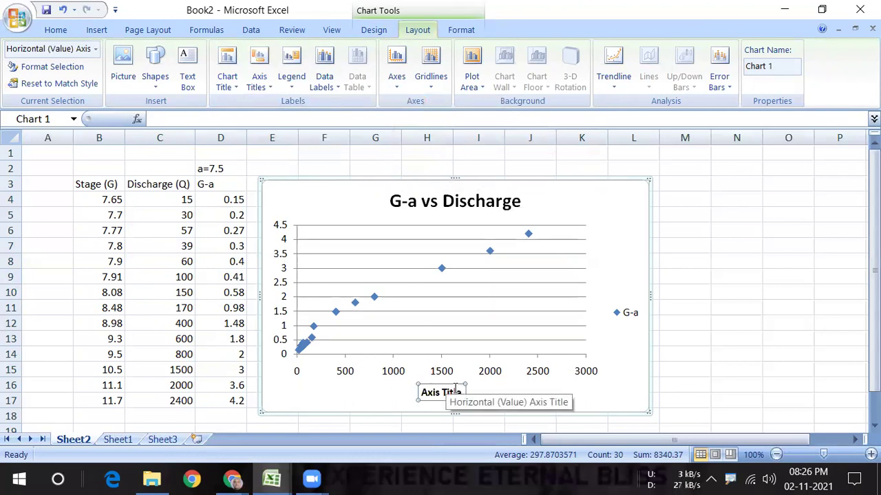
{"action": "left_click", "coordinate": [456, 390]}
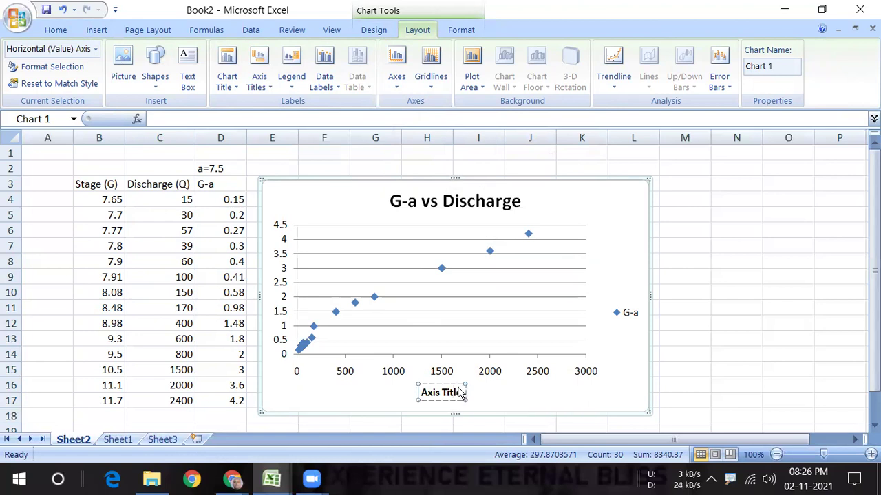
{"action": "key", "text": "BackSpace"}
{"action": "key", "text": "BackSpace"}
{"action": "key", "text": "BackSpace"}
{"action": "key", "text": "BackSpace"}
{"action": "key", "text": "BackSpace"}
{"action": "key", "text": "BackSpace"}
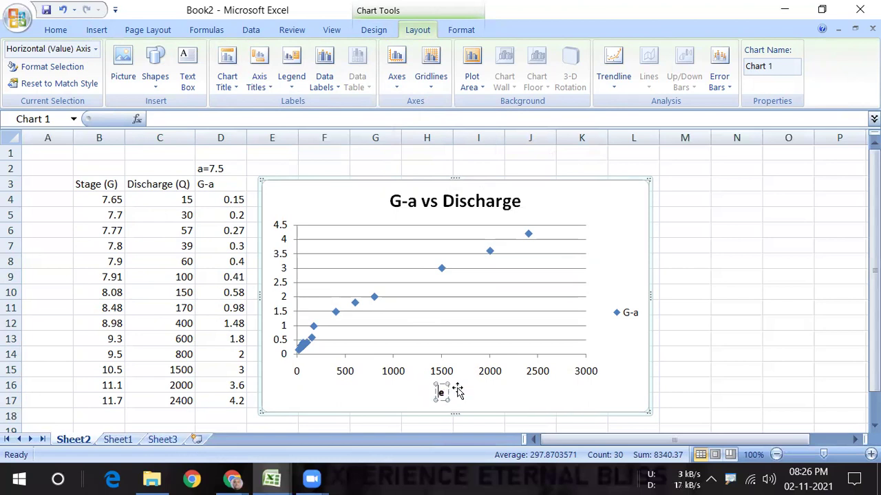
{"action": "key", "text": "Delete"}
{"action": "type", "text": "Discharge"}
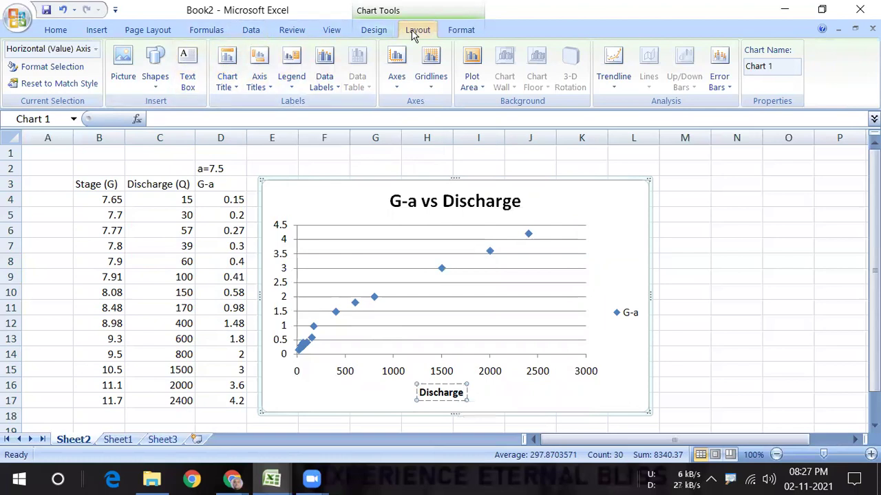
{"action": "left_click", "coordinate": [258, 79]}
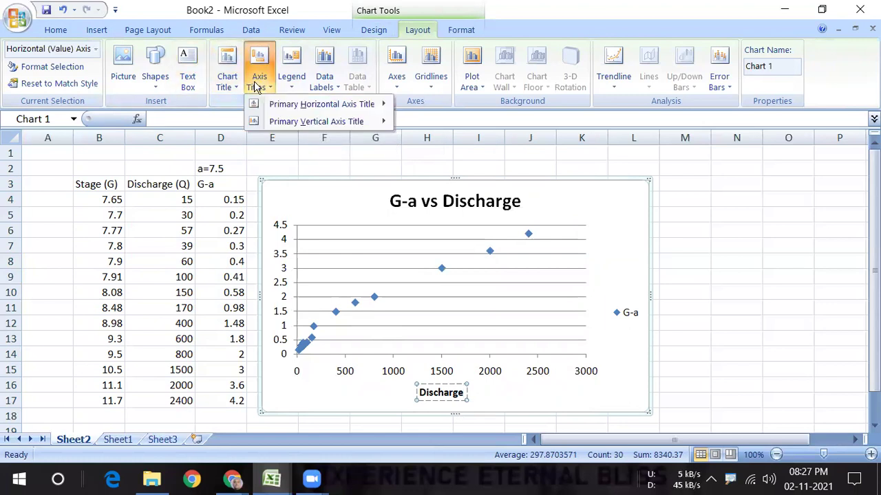
{"action": "mouse_move", "coordinate": [315, 121]}
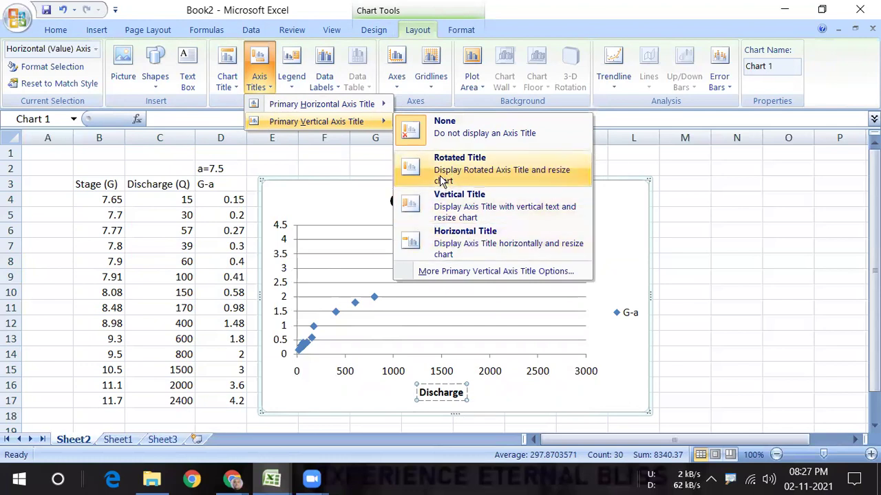
Add a rotated vertical axis title 'G-a' and delete the chart legend.
{"action": "left_click", "coordinate": [443, 178]}
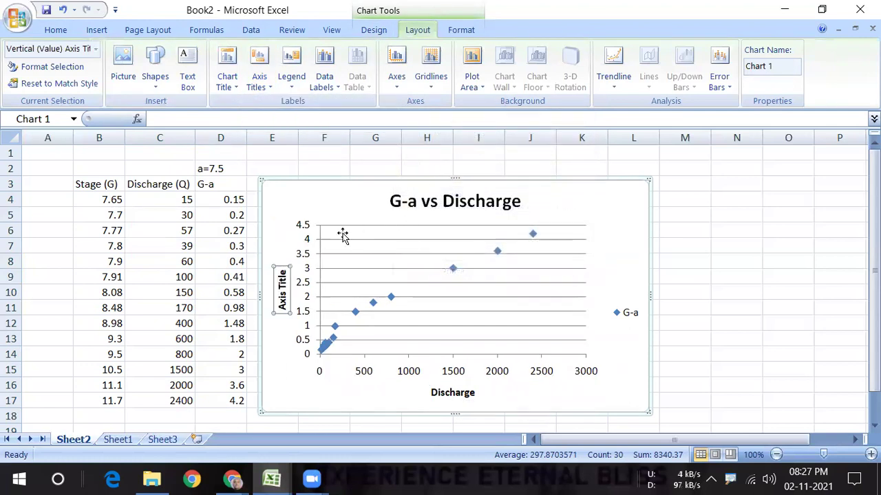
{"action": "left_click", "coordinate": [282, 293]}
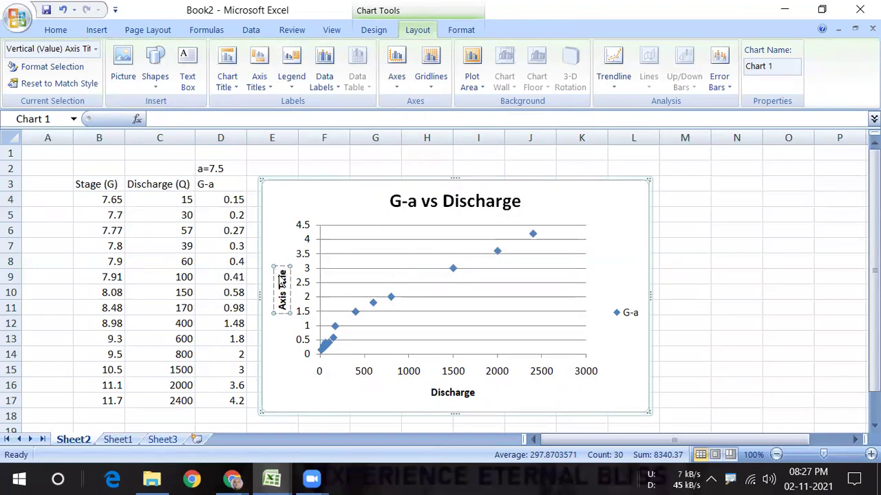
{"action": "key", "text": "ctrl+a"}
{"action": "key", "text": "Delete"}
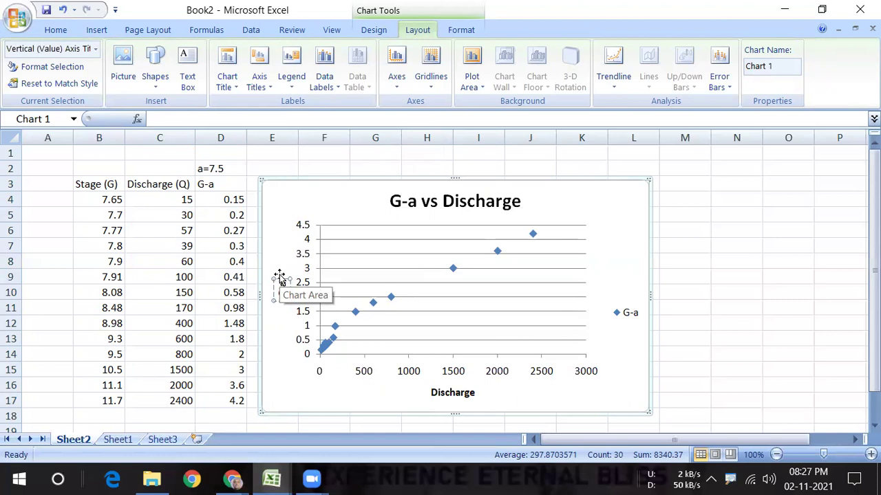
{"action": "type", "text": "G-a"}
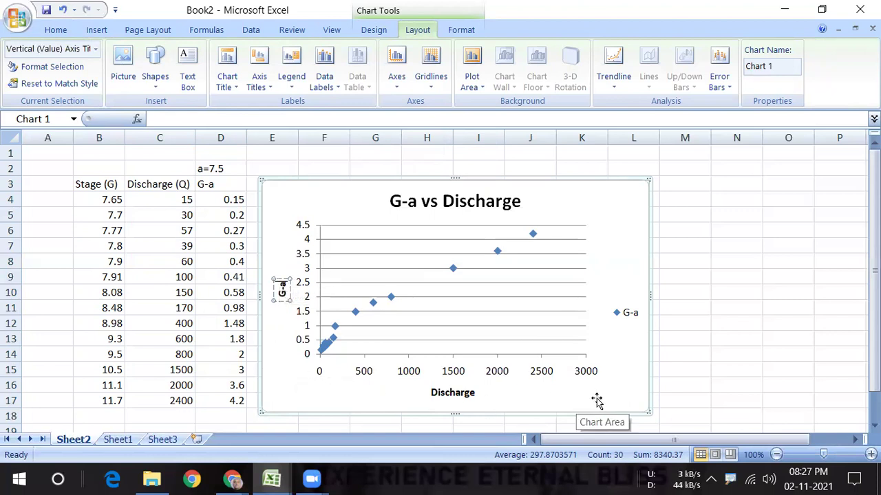
{"action": "left_click", "coordinate": [627, 320]}
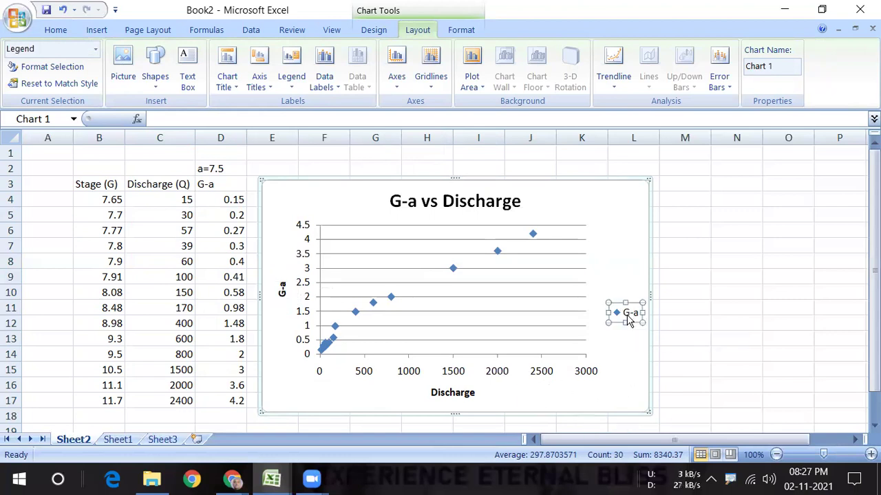
{"action": "key", "text": "Delete"}
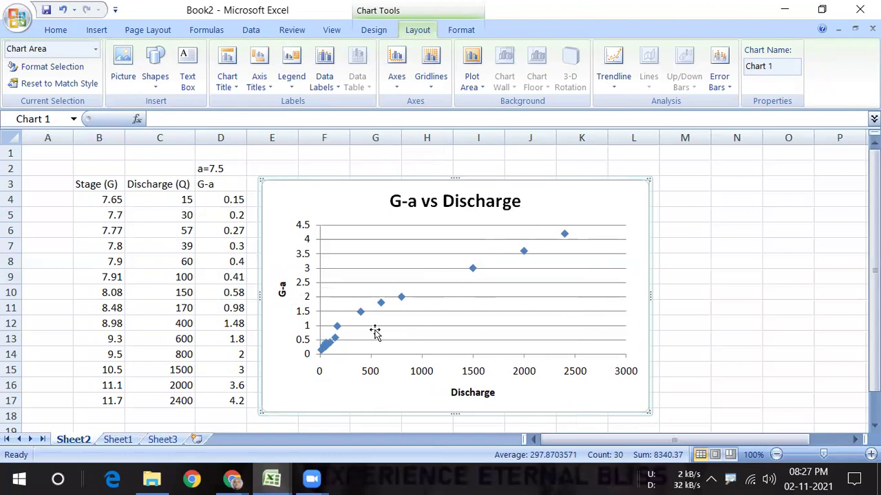
{"action": "mouse_move", "coordinate": [233, 479]}
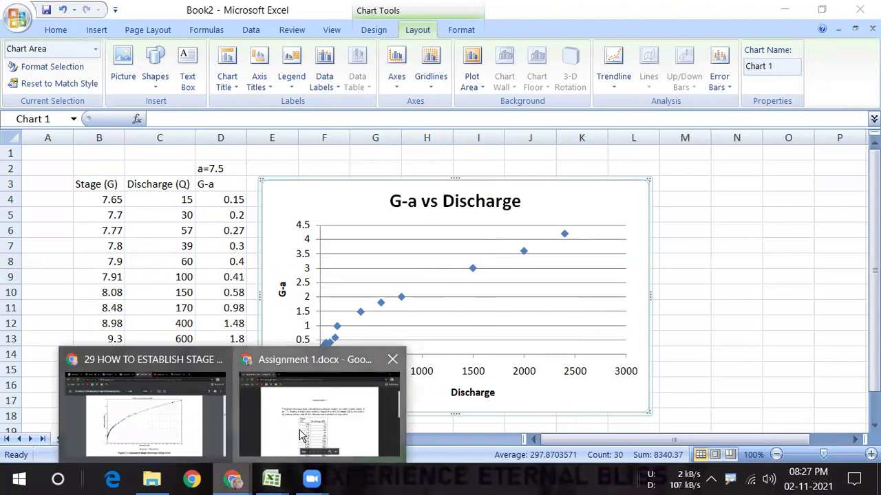
{"action": "left_click", "coordinate": [303, 434]}
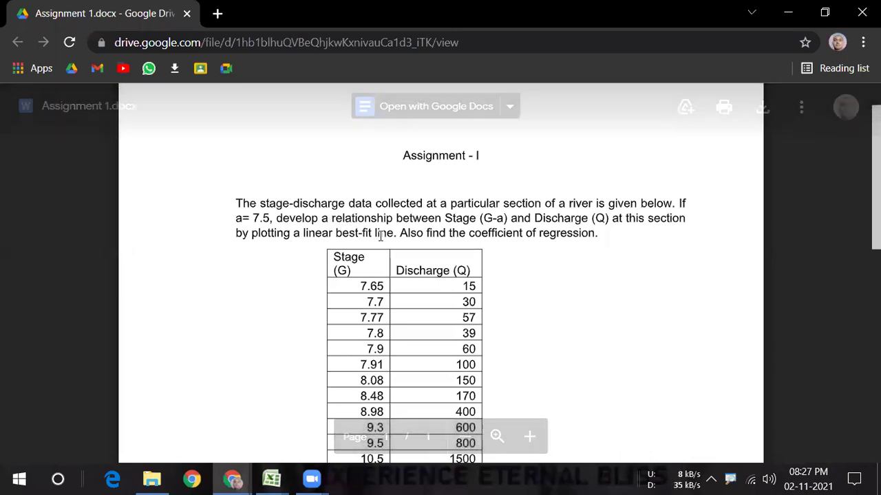
{"action": "left_click_drag", "start_coordinate": [305, 232], "coordinate": [395, 234]}
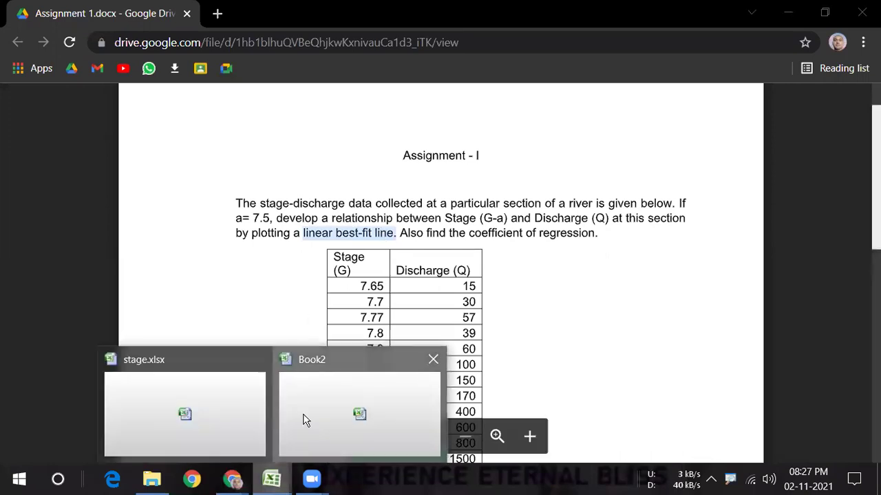
{"action": "mouse_move", "coordinate": [271, 479]}
{"action": "left_click", "coordinate": [303, 418]}
Add a linear trendline to the G-a series displaying its equation and R-squared value.
{"action": "left_click", "coordinate": [473, 270]}
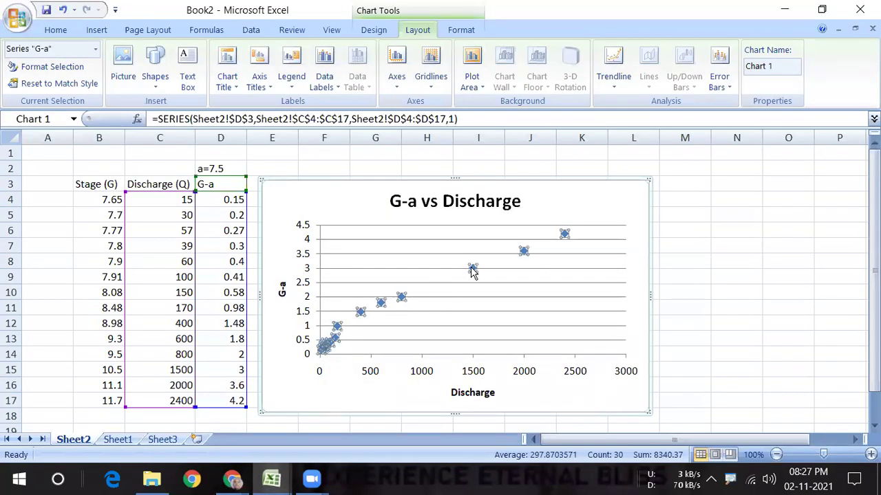
{"action": "right_click", "coordinate": [472, 271]}
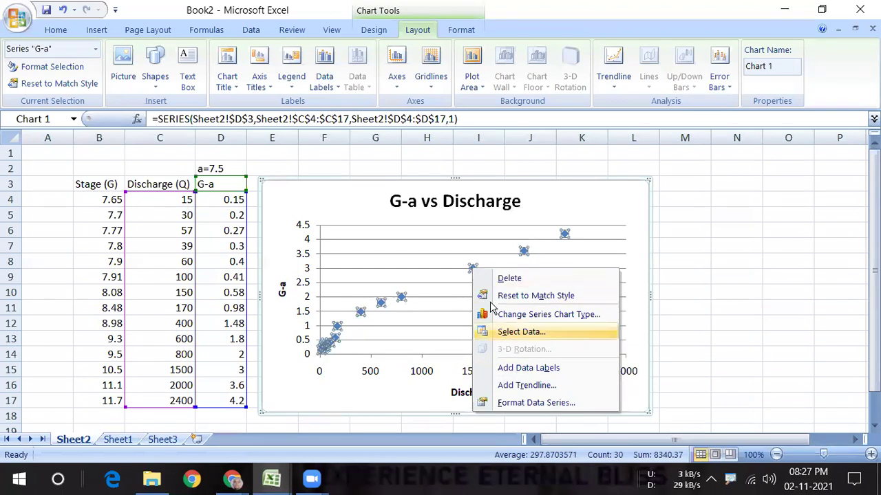
{"action": "left_click", "coordinate": [529, 386]}
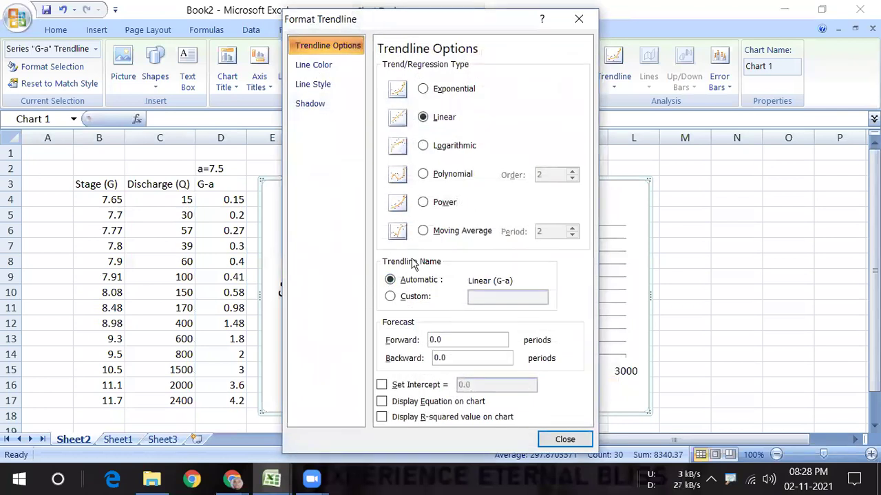
{"action": "left_click", "coordinate": [382, 401]}
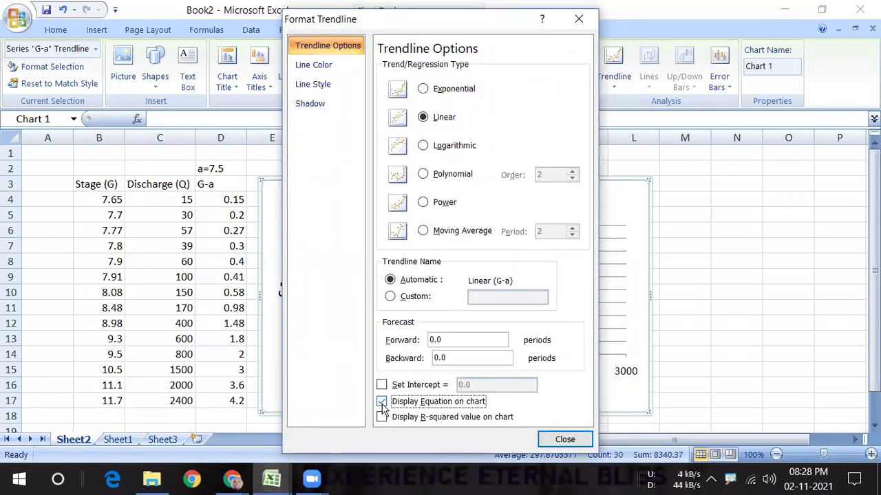
{"action": "left_click", "coordinate": [381, 417]}
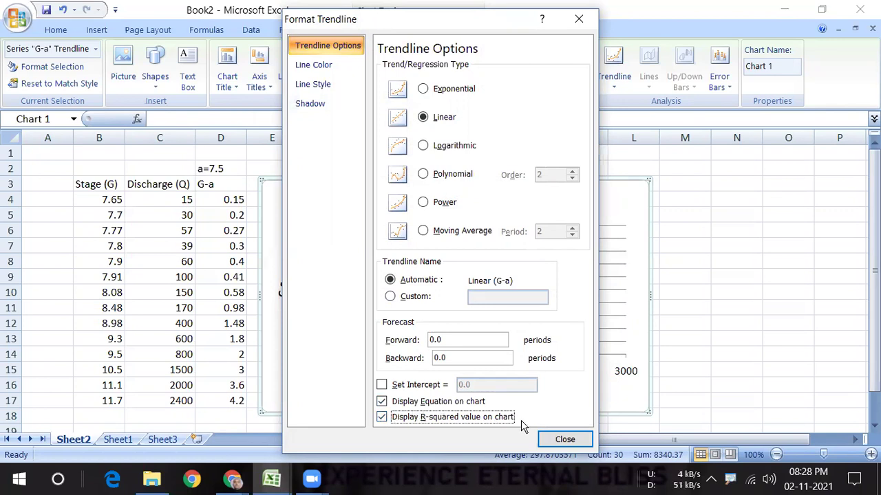
{"action": "left_click", "coordinate": [564, 439]}
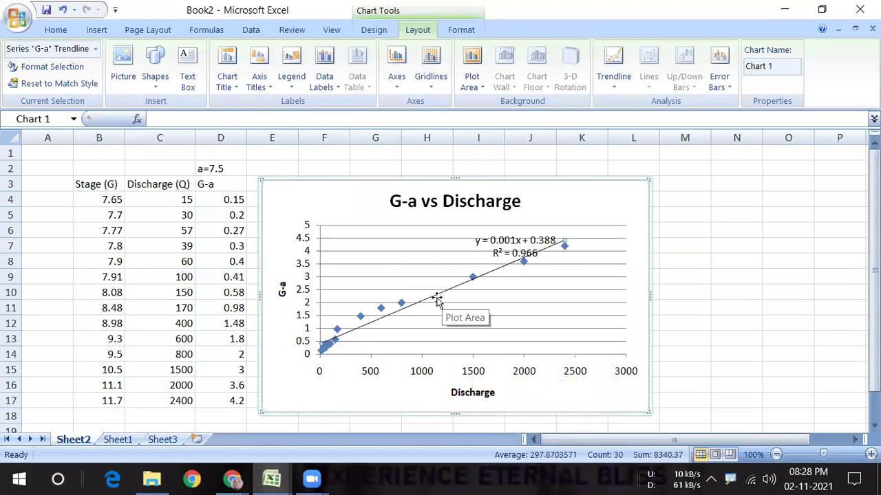
Move the equation label beside the title, shrink the chart and shift it right.
{"action": "left_click_drag", "start_coordinate": [501, 248], "coordinate": [575, 204]}
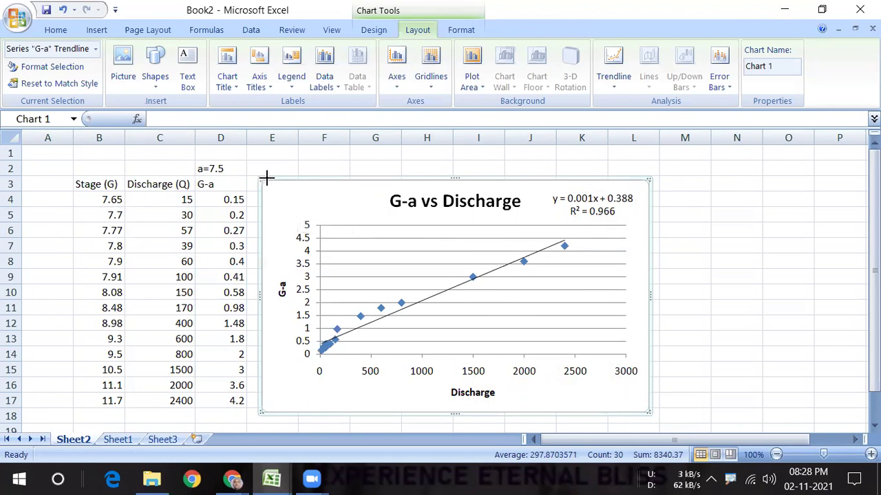
{"action": "left_click_drag", "start_coordinate": [259, 178], "coordinate": [333, 204]}
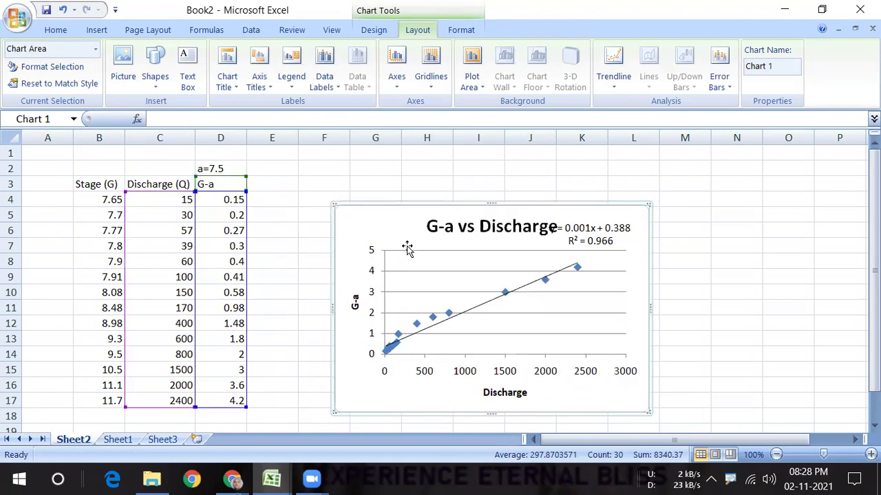
{"action": "left_click_drag", "start_coordinate": [378, 230], "coordinate": [455, 211]}
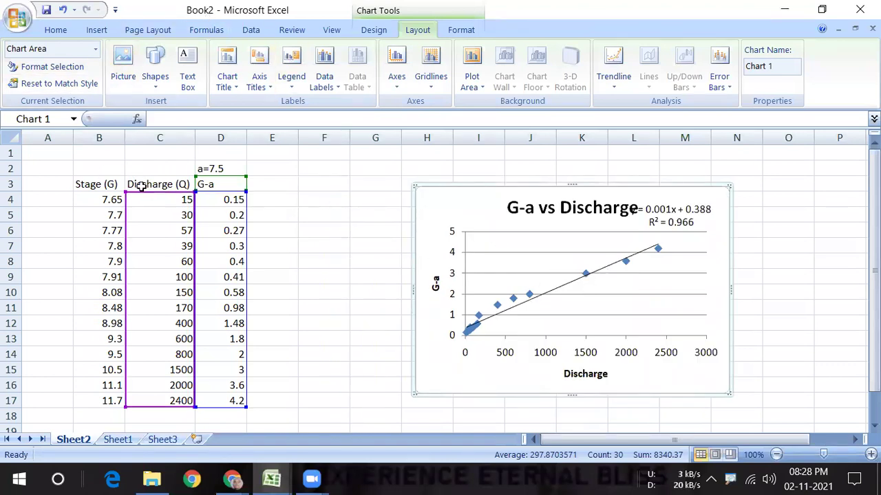
Save the workbook as an Excel Workbook named 'g-a vs discharge'.
{"action": "left_click", "coordinate": [18, 20]}
{"action": "mouse_move", "coordinate": [53, 156]}
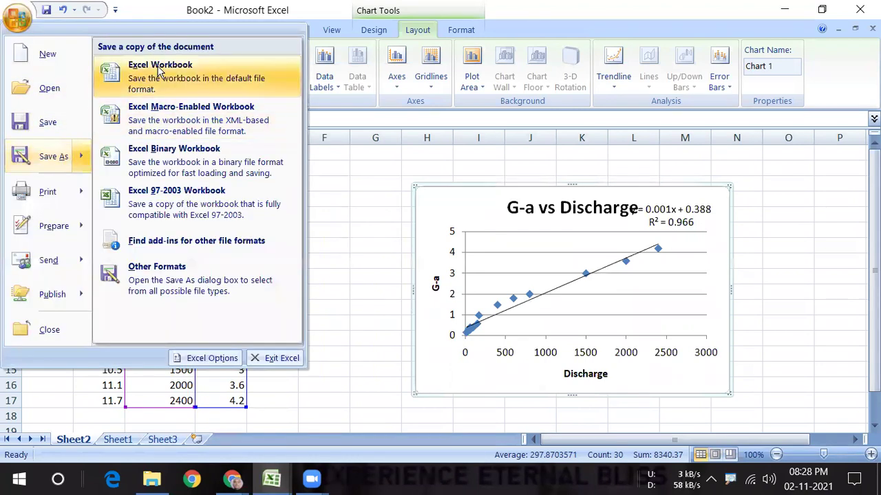
{"action": "left_click", "coordinate": [158, 74]}
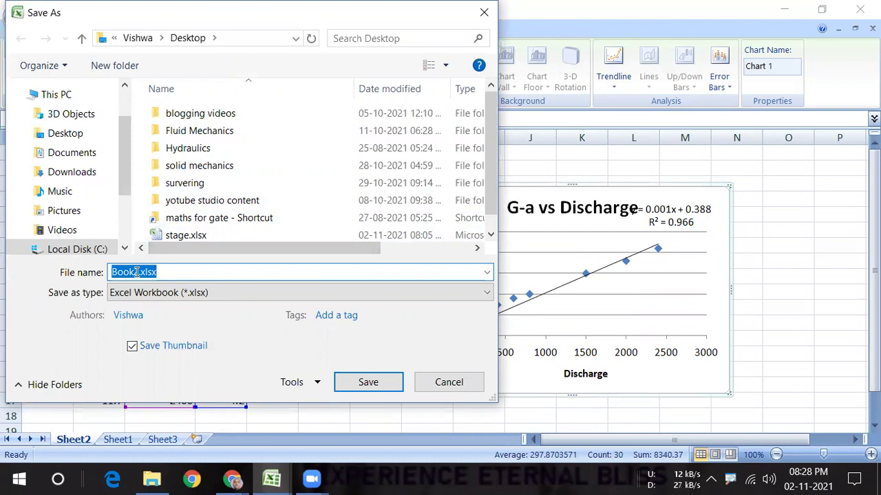
{"action": "type", "text": "gd"}
{"action": "key", "text": "BackSpace"}
{"action": "type", "text": "-a "}
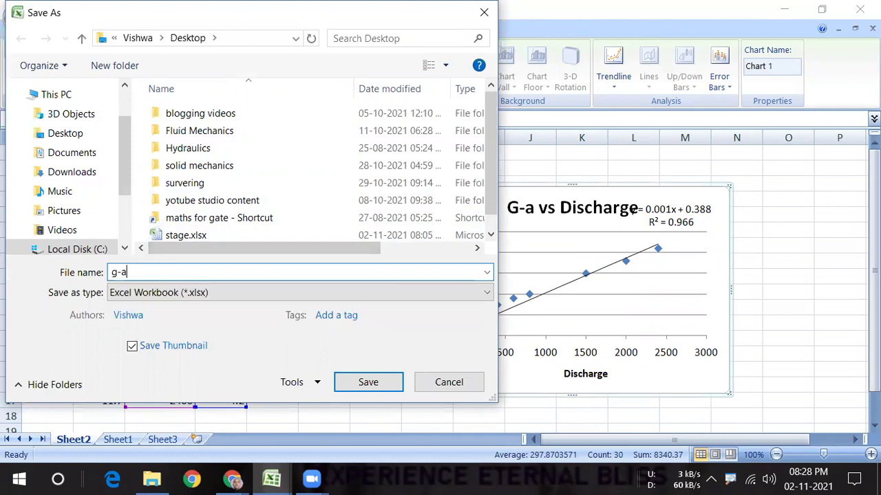
{"action": "type", "text": "vs discharge"}
{"action": "key", "text": "Return"}
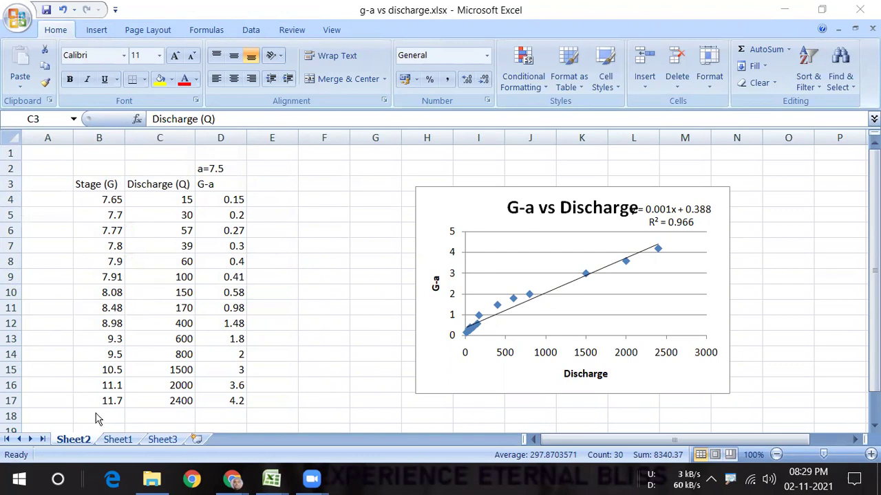
{"action": "mouse_move", "coordinate": [271, 480]}
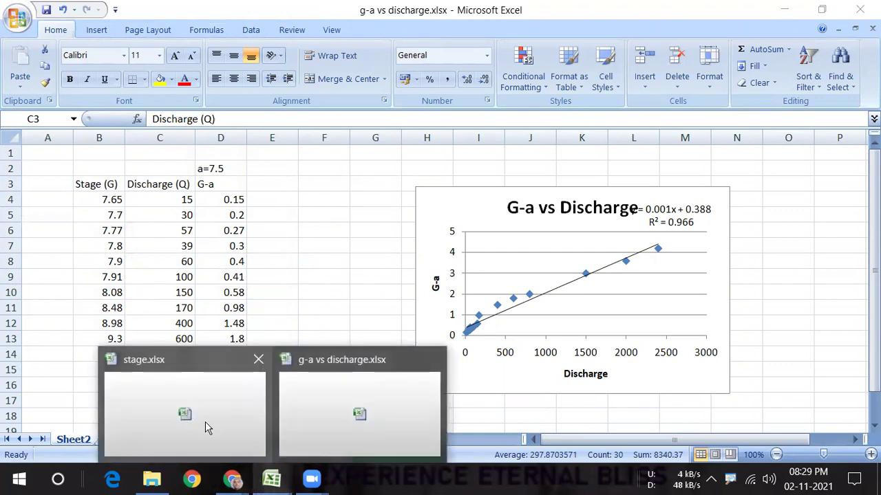
Switch to the stage.xlsx workbook and display its Sheet1 worksheet.
{"action": "left_click", "coordinate": [205, 422]}
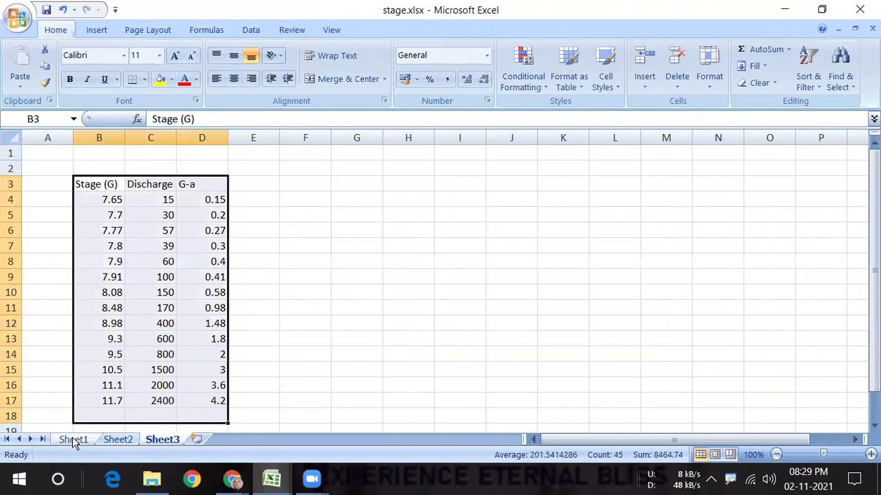
{"action": "left_click", "coordinate": [73, 439]}
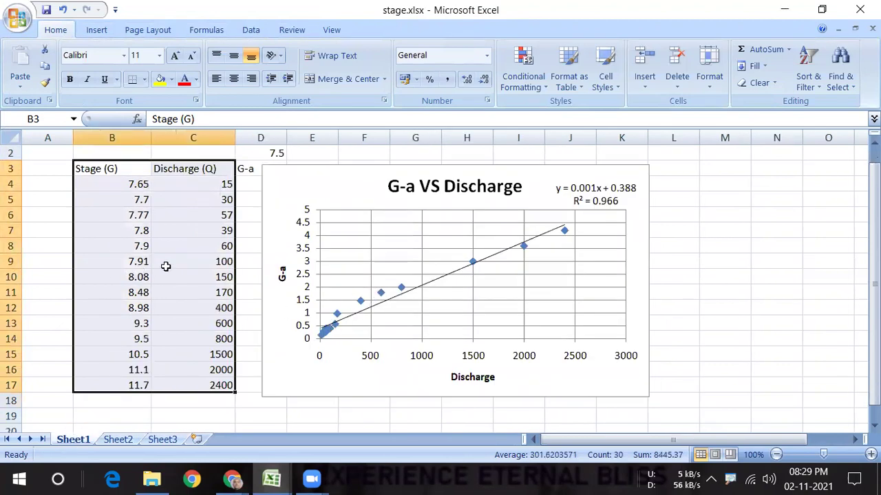